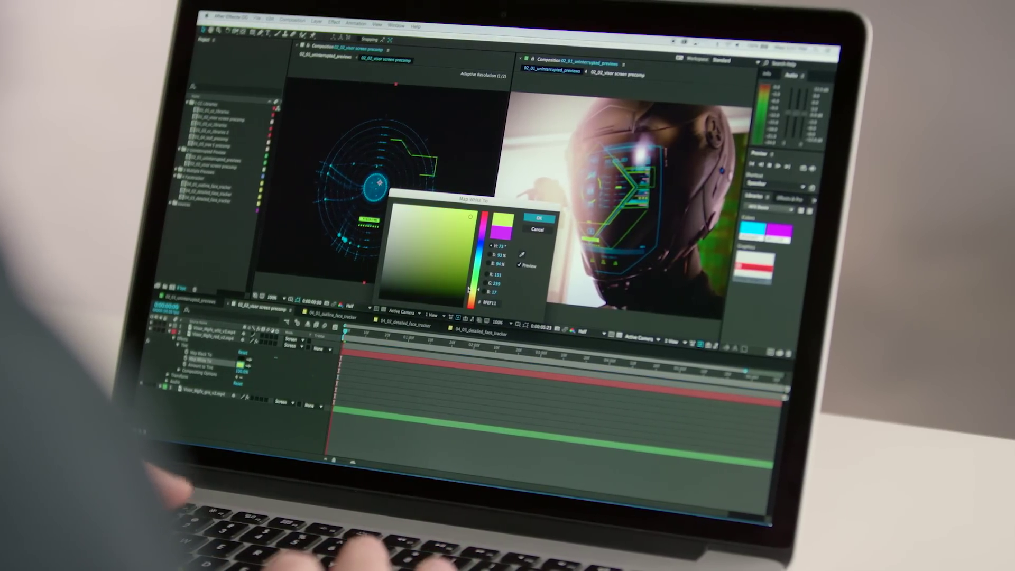
Apply green as the Tint effect's Map White To colour
{"action": "key", "text": "Return"}
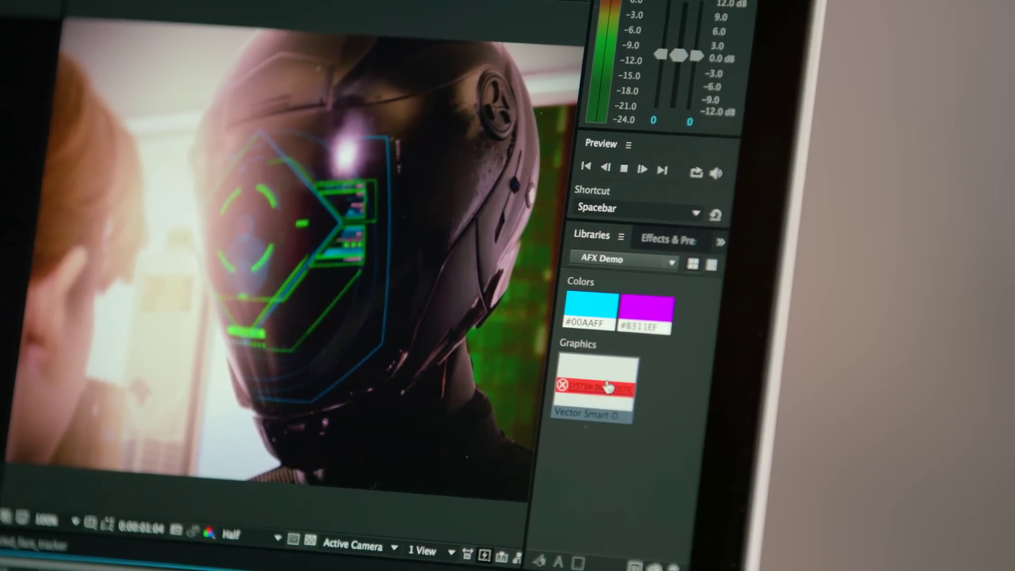
Import the red diagnostic Vector Smart Object graphic from Libraries into the project
{"action": "left_click_drag", "start_coordinate": [607, 387], "coordinate": [444, 364]}
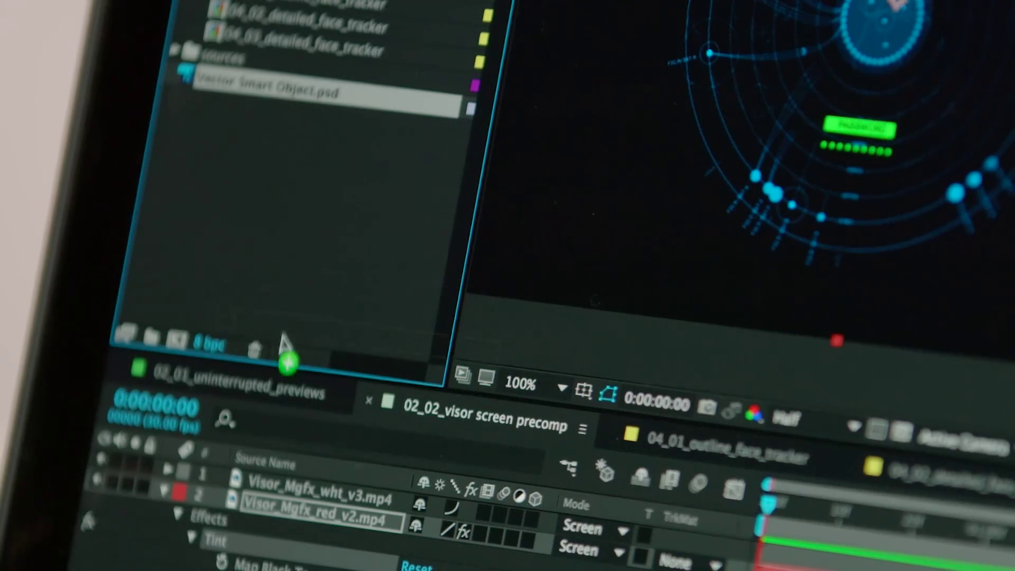
Add Vector Smart Object.psd as a layer in the visor screen precomp
{"action": "left_click_drag", "start_coordinate": [282, 328], "coordinate": [291, 483]}
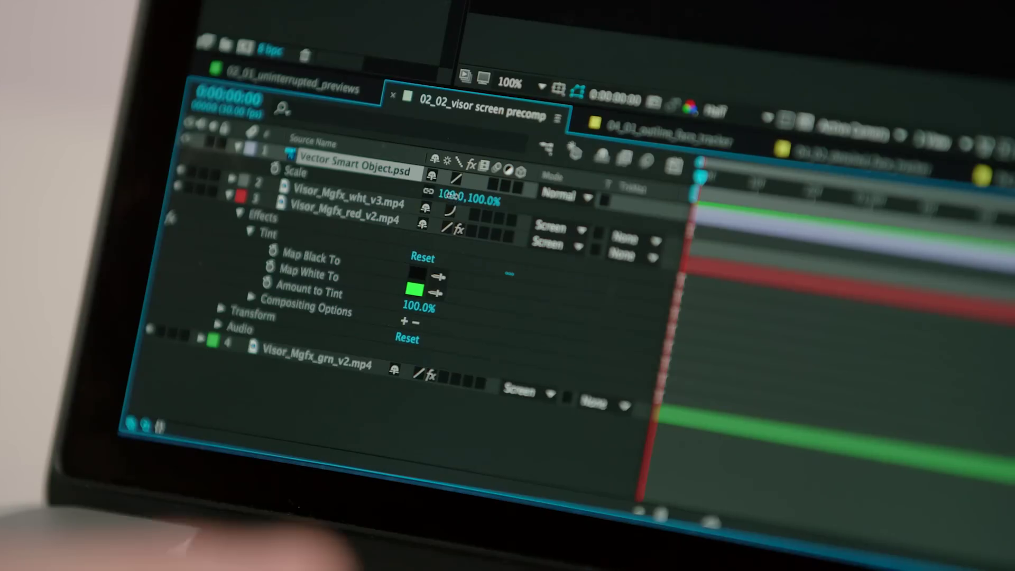
Start editing the diagnostic layer's Scale value to shrink it
{"action": "left_click", "coordinate": [444, 198]}
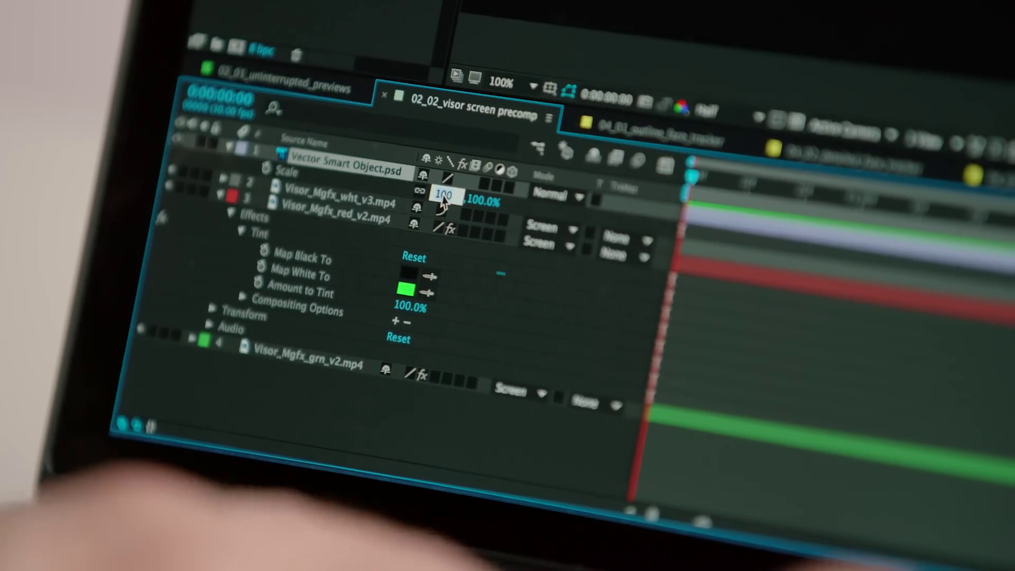